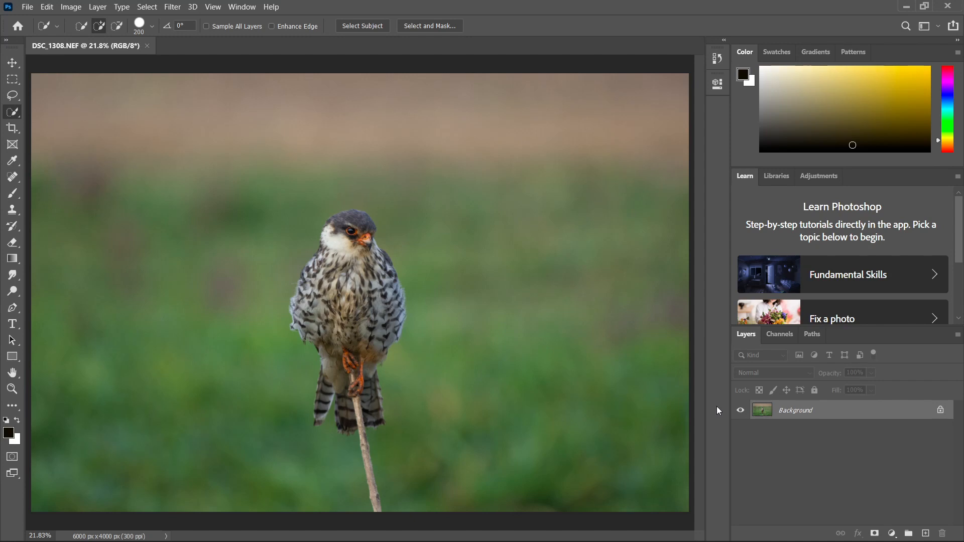
Unlock and duplicate the background layer, and select the bird and its stick on the copy with Select Subject.
left_click(940, 411)
left_click_drag(792, 409, 930, 528)
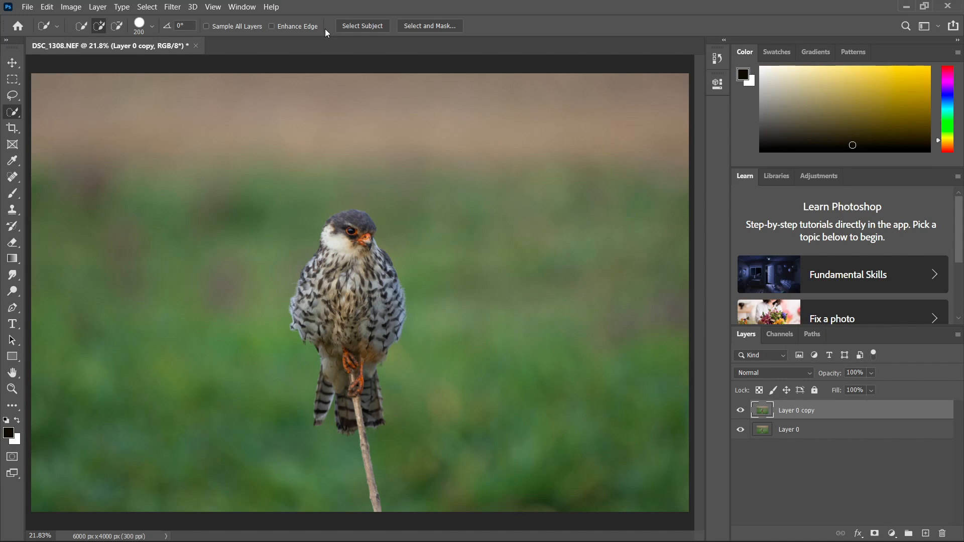
left_click(341, 26)
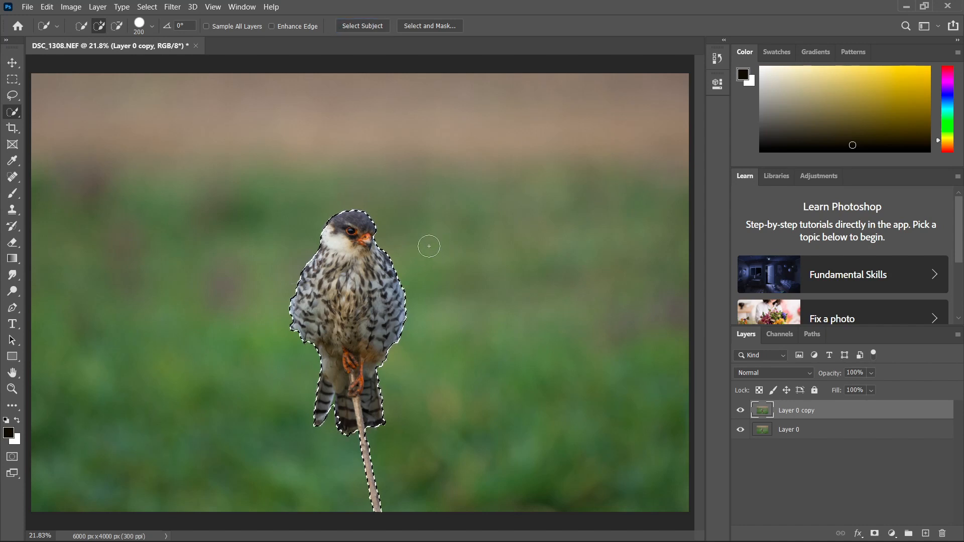
Examine the selection outline around the bird's head, both sides of its body, the tail and the stick.
scroll(326, 281, "up", 5)
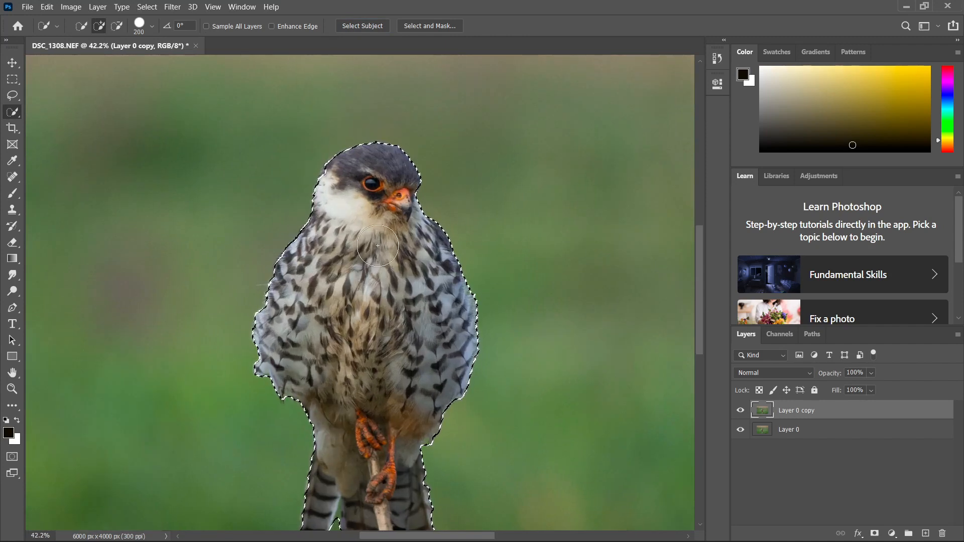
left_click_drag(394, 316, 420, 90)
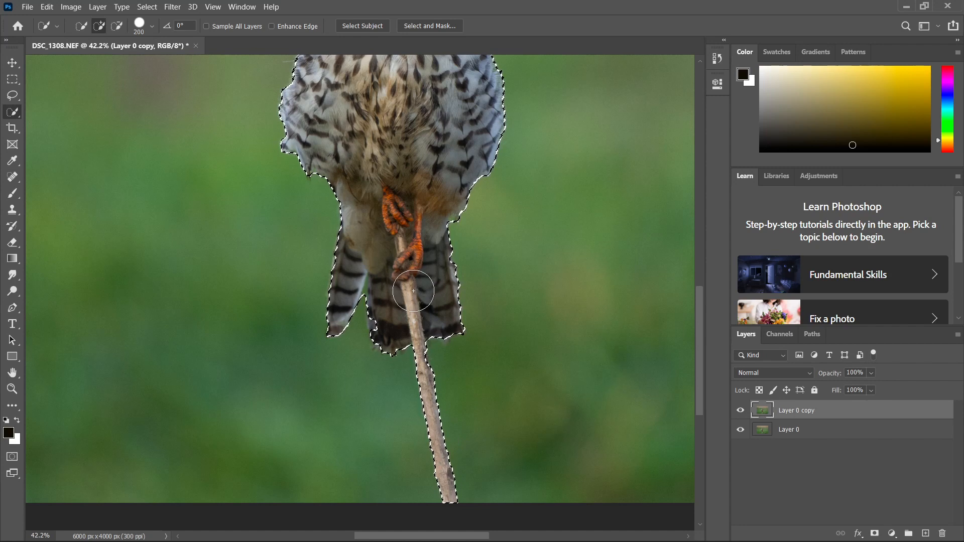
scroll(370, 251, "down", 3)
scroll(377, 143, "up", 6)
left_click_drag(376, 170, 372, 275)
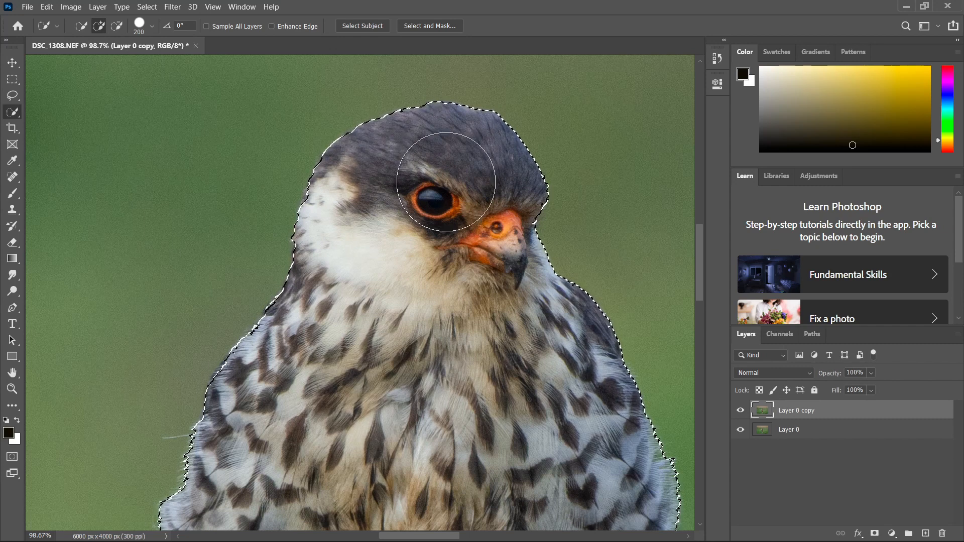
left_click_drag(268, 441, 352, 332)
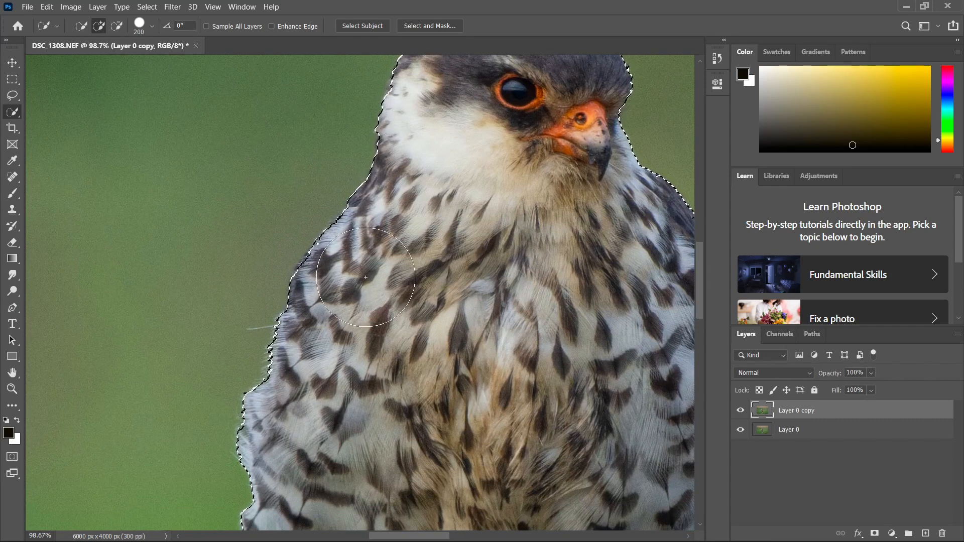
left_click_drag(387, 383, 379, 218)
left_click_drag(493, 235, 455, 161)
left_click_drag(508, 198, 392, 449)
left_click_drag(510, 402, 389, 256)
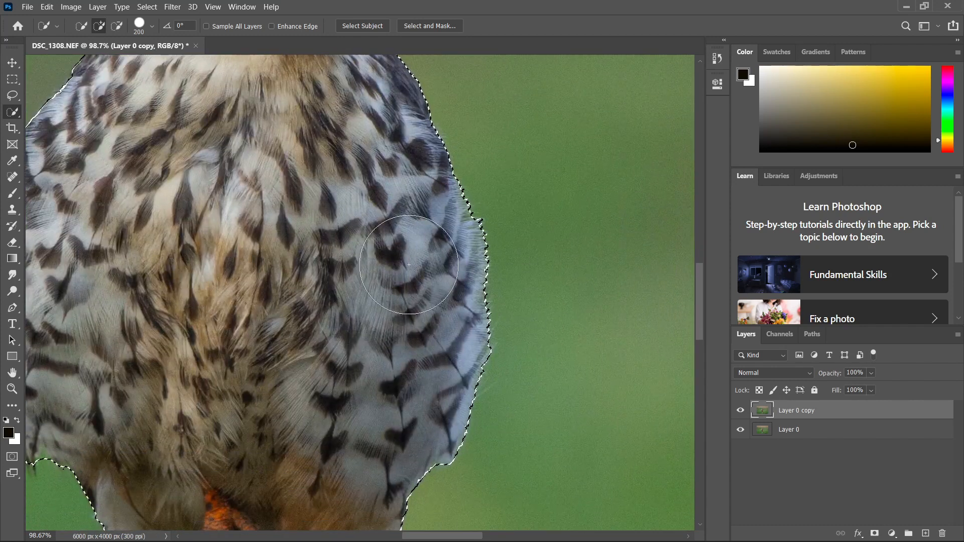
left_click_drag(326, 521, 315, 324)
Subtract the green background gap between the tail feathers from the selection with the Quick Selection tool.
mouse_move(304, 477)
left_mouse_down()
mouse_move(344, 331)
mouse_move(325, 354)
mouse_move(275, 354)
left_mouse_up()
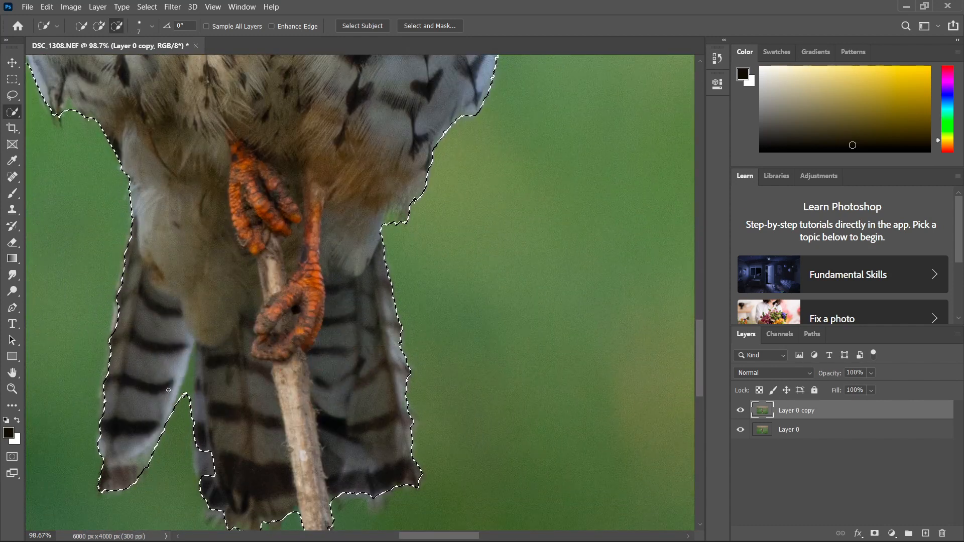
scroll(183, 385, "up", 10)
mouse_move(201, 346)
left_mouse_down()
mouse_move(206, 321)
mouse_move(211, 353)
mouse_move(219, 331)
mouse_move(213, 291)
left_mouse_up()
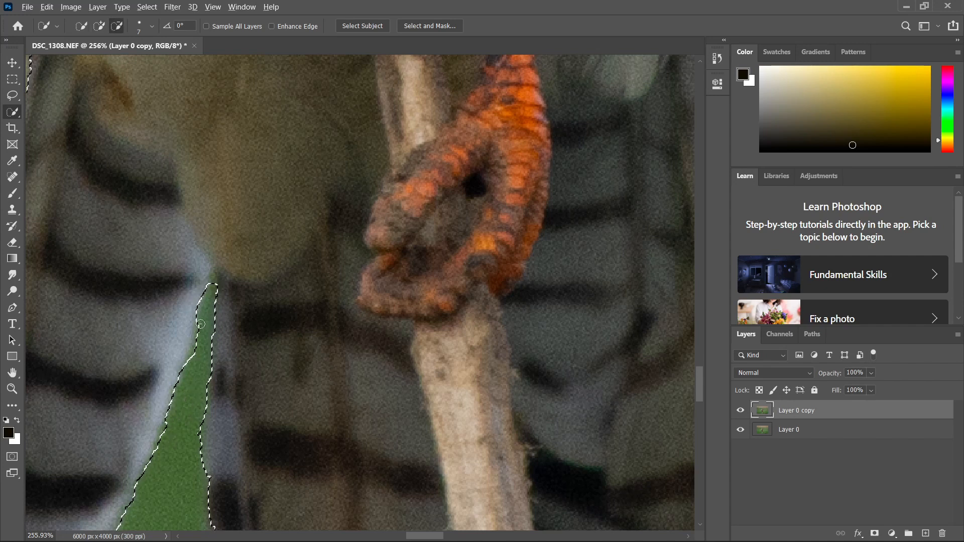
scroll(282, 366, "down", 4)
left_click_drag(283, 366, 291, 421)
Subtract the background slivers beside the stick just below the tail feathers from the selection.
left_click_drag(389, 414, 387, 309)
mouse_move(405, 394)
left_mouse_down()
mouse_move(410, 403)
mouse_move(454, 394)
left_mouse_up()
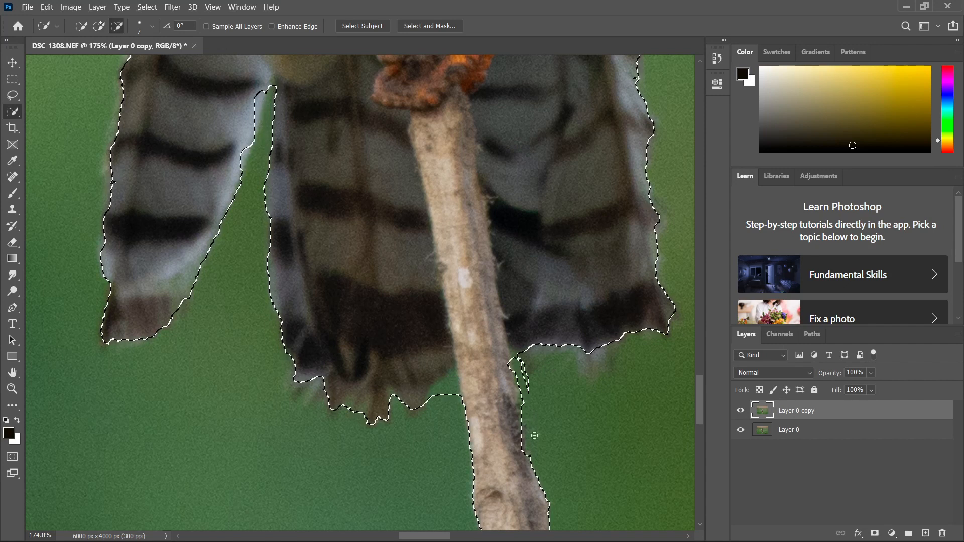
scroll(496, 256, "down", 3)
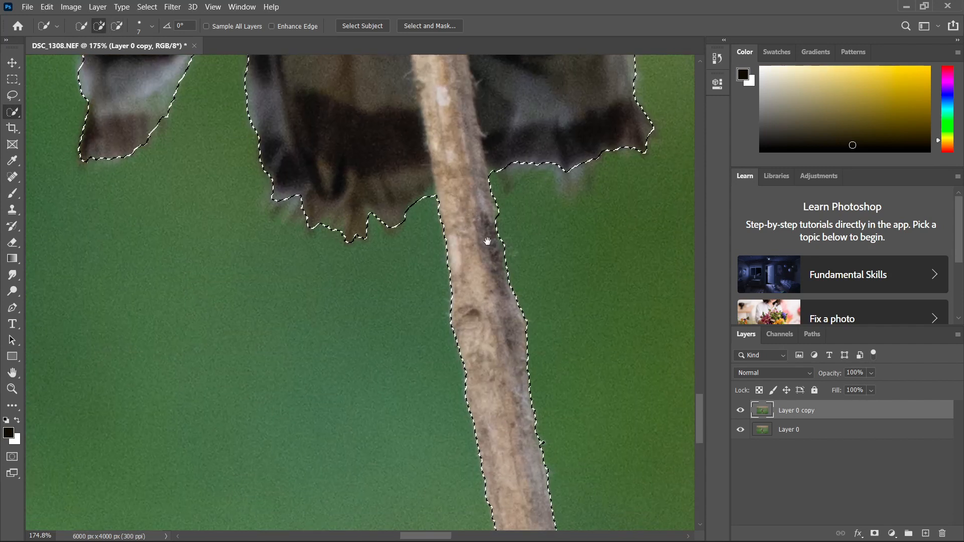
left_click_drag(549, 492, 471, 395)
Review the refined selection along the stick, tail, feet and body, and check it on the whole image.
scroll(447, 146, "down", 5)
left_click_drag(435, 121, 471, 417)
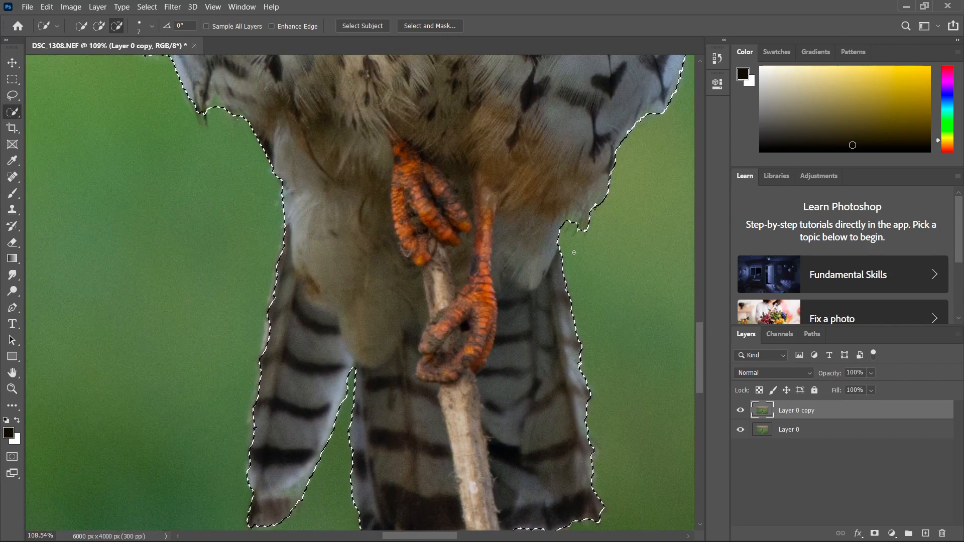
scroll(571, 233, "down", 5)
key("alt+space")
key("alt")
scroll(346, 181, "up", 11)
left_click_drag(345, 145, 368, 505)
scroll(441, 352, "down", 6)
key("ctrl+0")
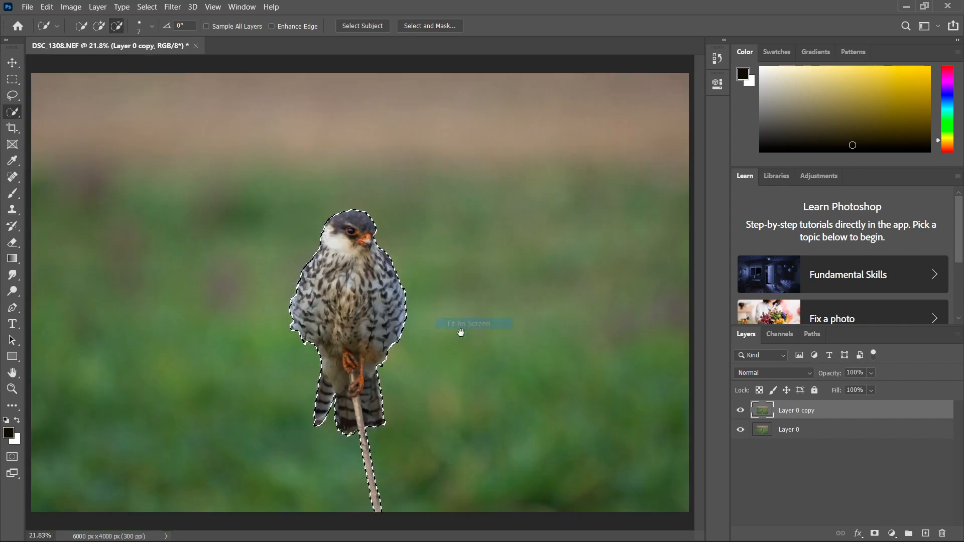
scroll(378, 316, "up", 4)
left_click_drag(378, 315, 383, 300)
scroll(382, 300, "down", 4)
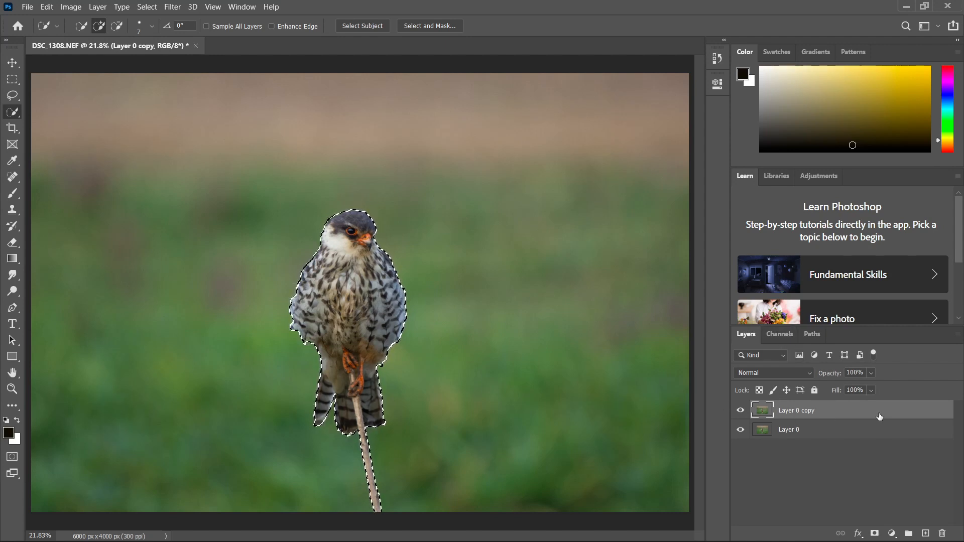
Add a layer mask from the selection to Layer 0 copy and check the cutout by toggling Layer 0's visibility.
left_click(874, 533)
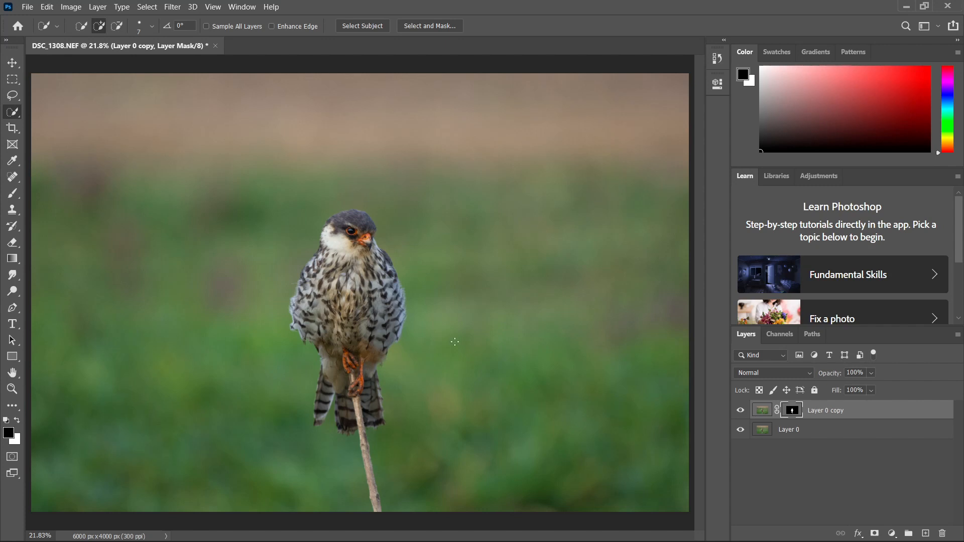
left_click(741, 430)
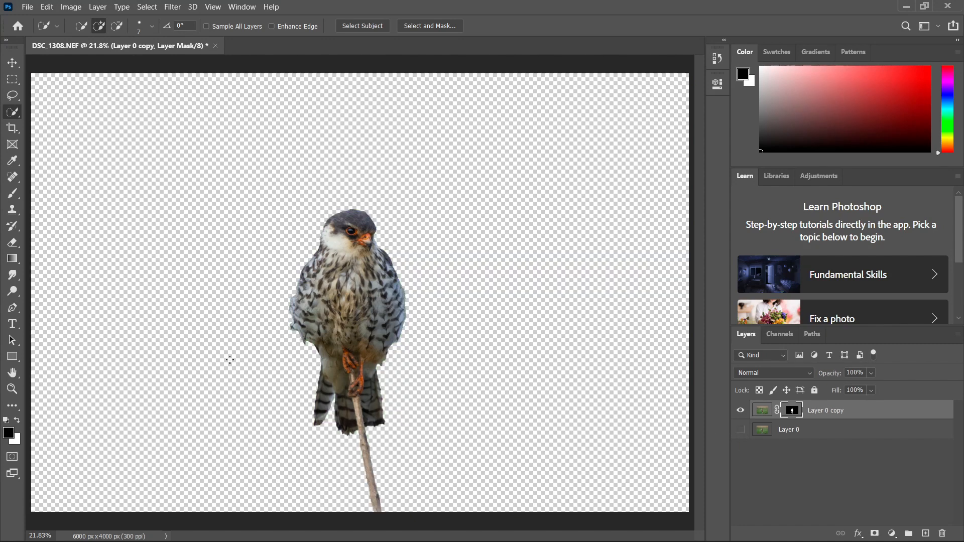
left_click(739, 430)
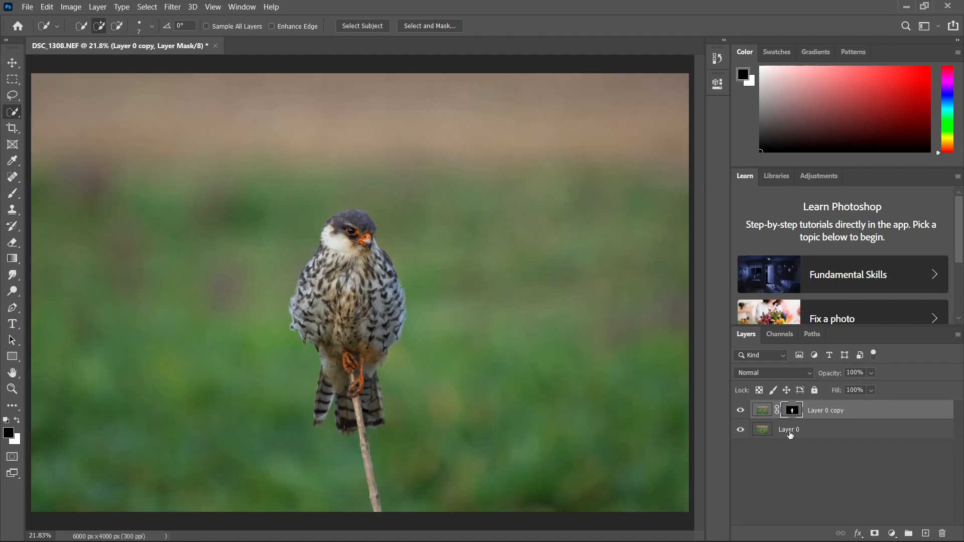
Load the bird mask as a selection on Layer 0 and replace that area using Content-Aware Fill output to a new layer.
left_click(789, 432)
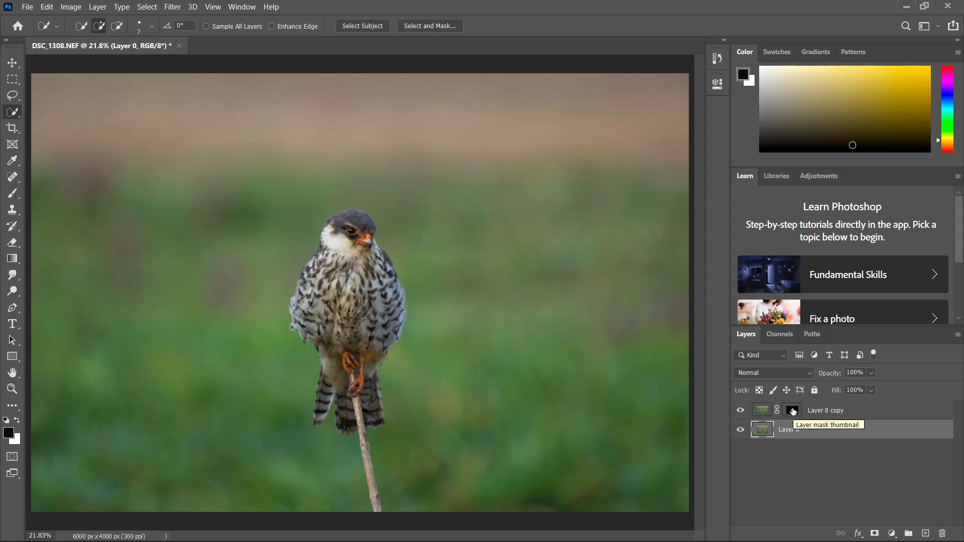
left_click(792, 409, "ctrl")
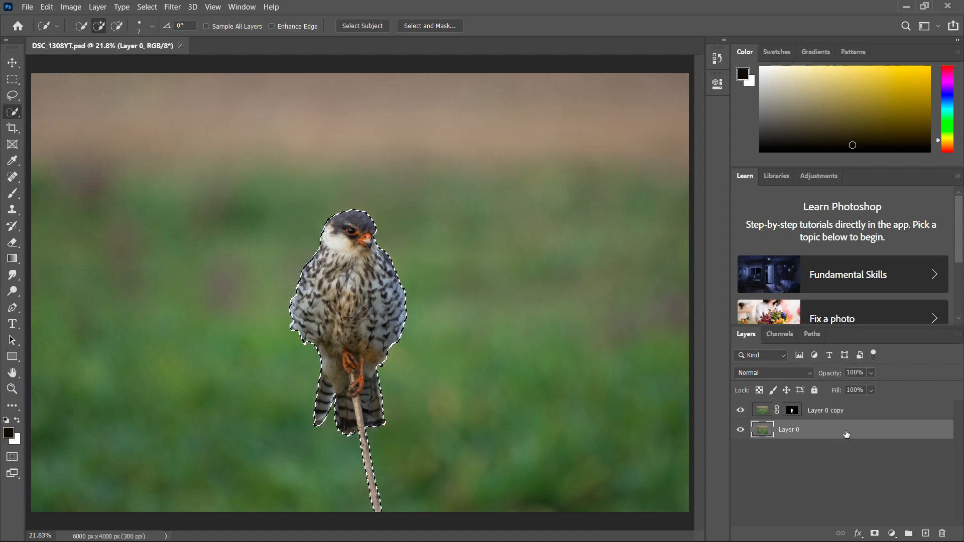
left_click(47, 7)
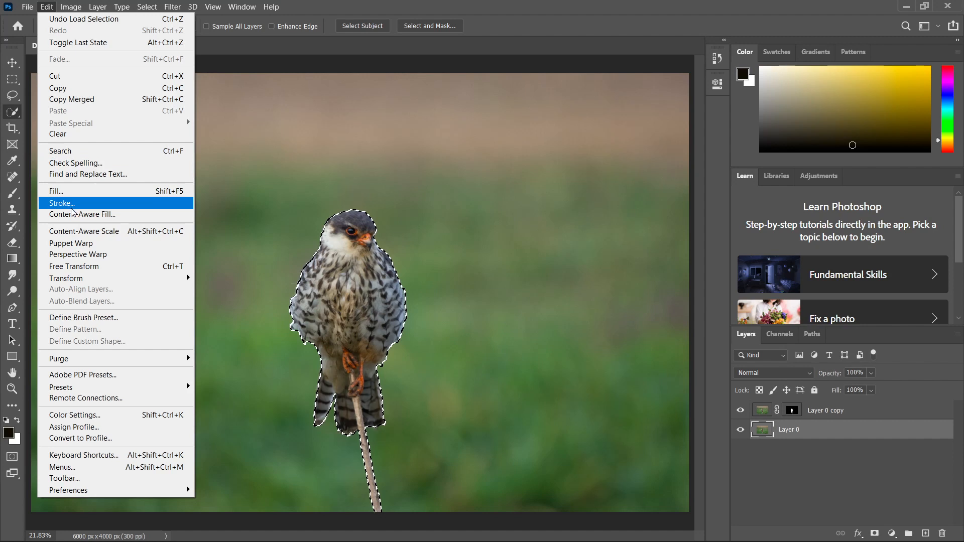
left_click(71, 220)
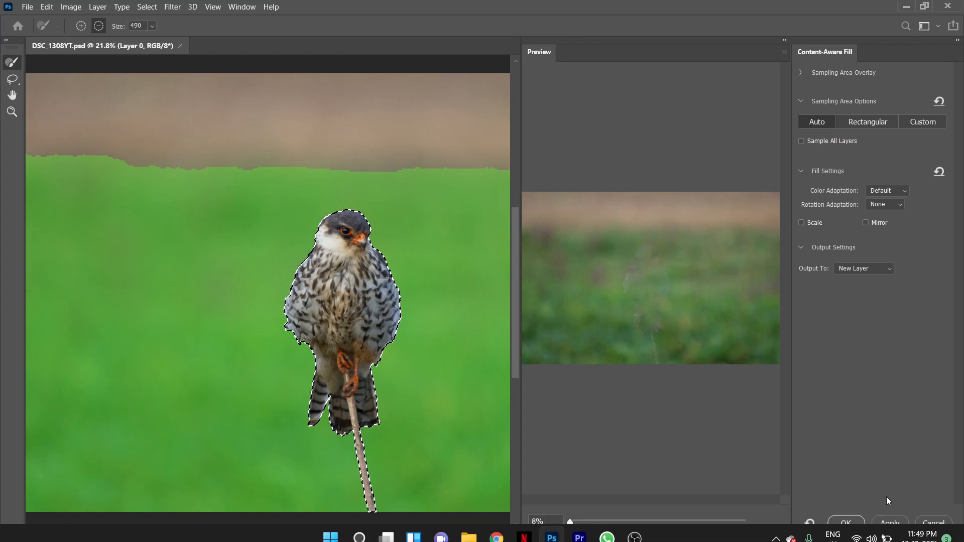
left_click(889, 523)
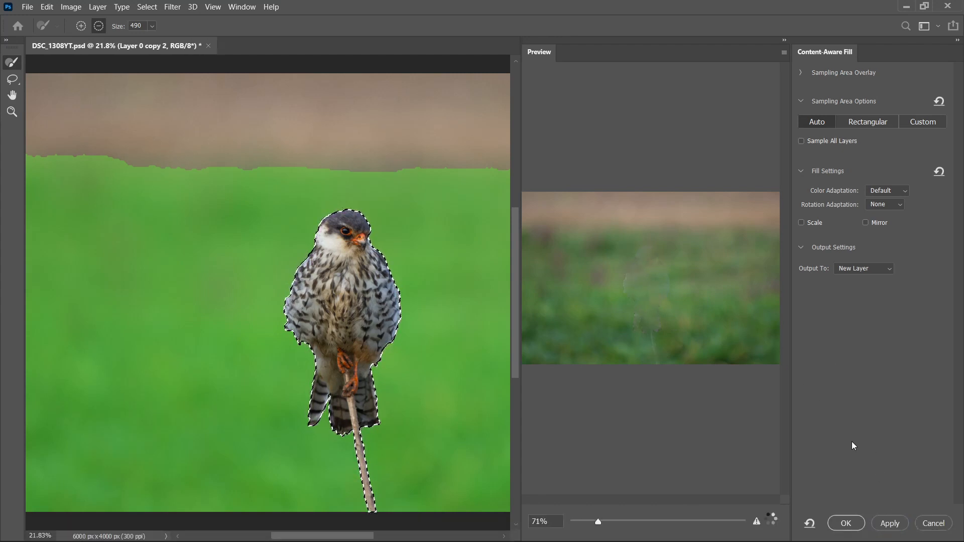
left_click(859, 519)
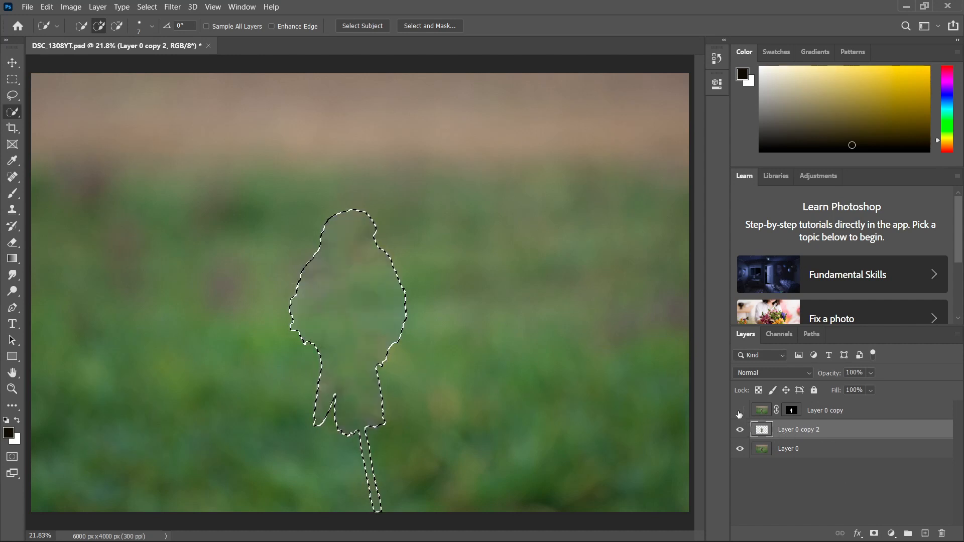
Hide the masked bird layer and merge the content-aware fill layer down into Layer 0.
right_click(777, 439)
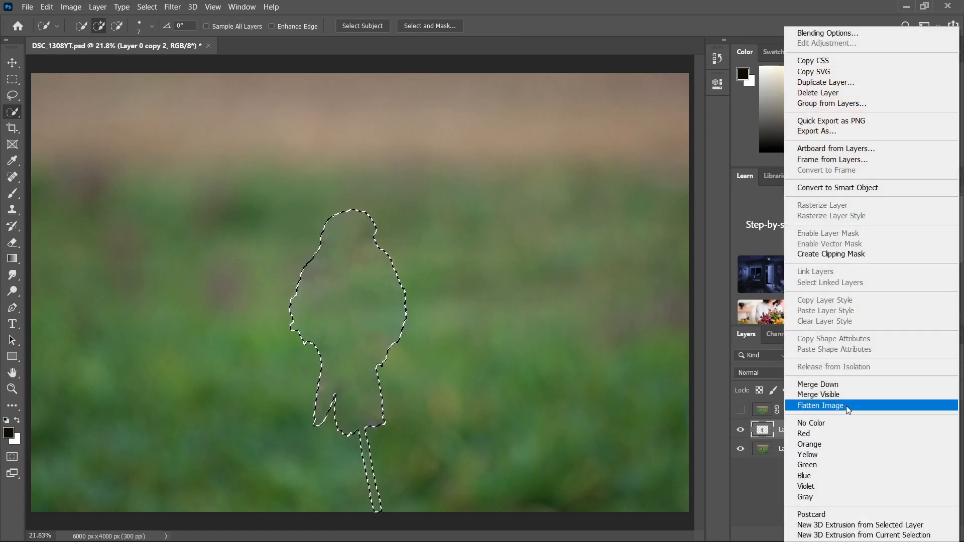
left_click(843, 386)
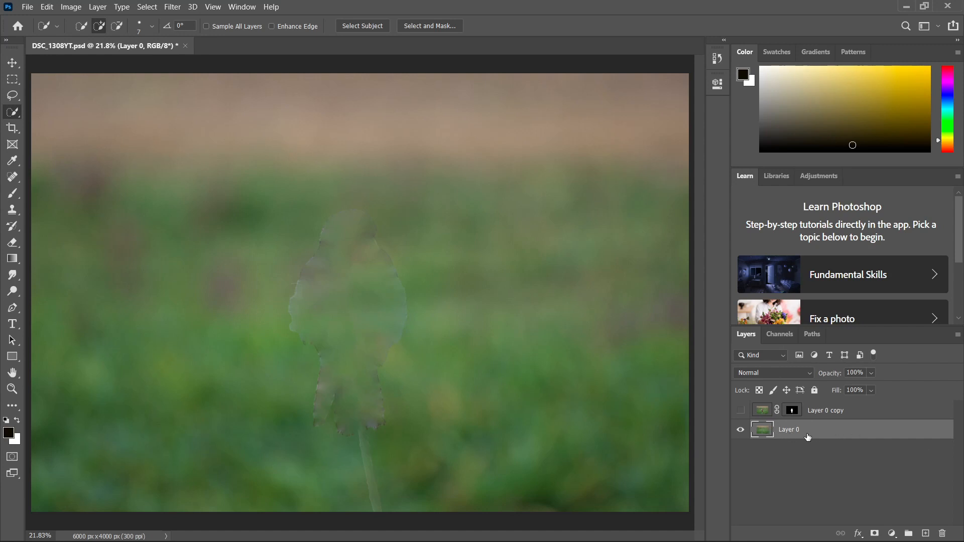
Apply a Gaussian Blur with a 150-pixel radius to Layer 0 and show the masked bird layer again.
left_click(167, 8)
mouse_move(211, 141)
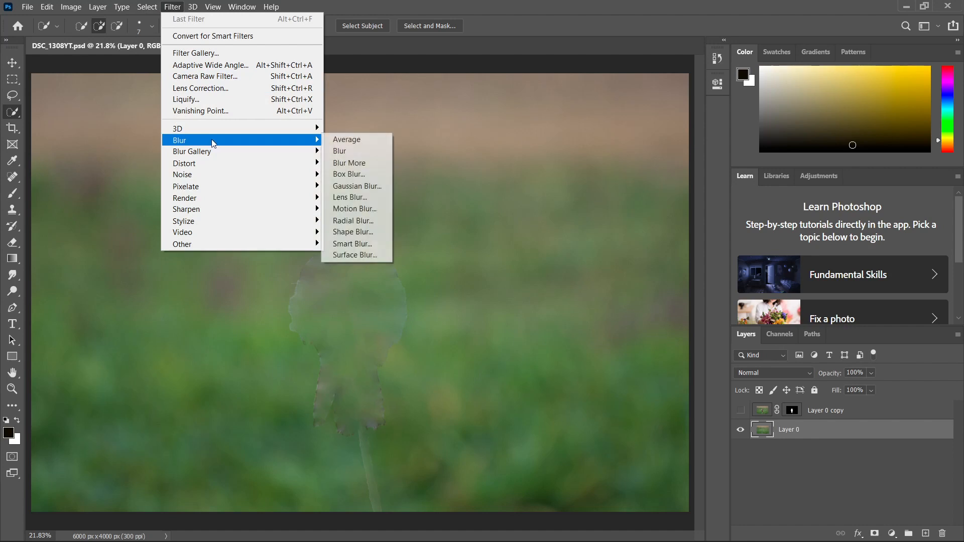
left_click(354, 186)
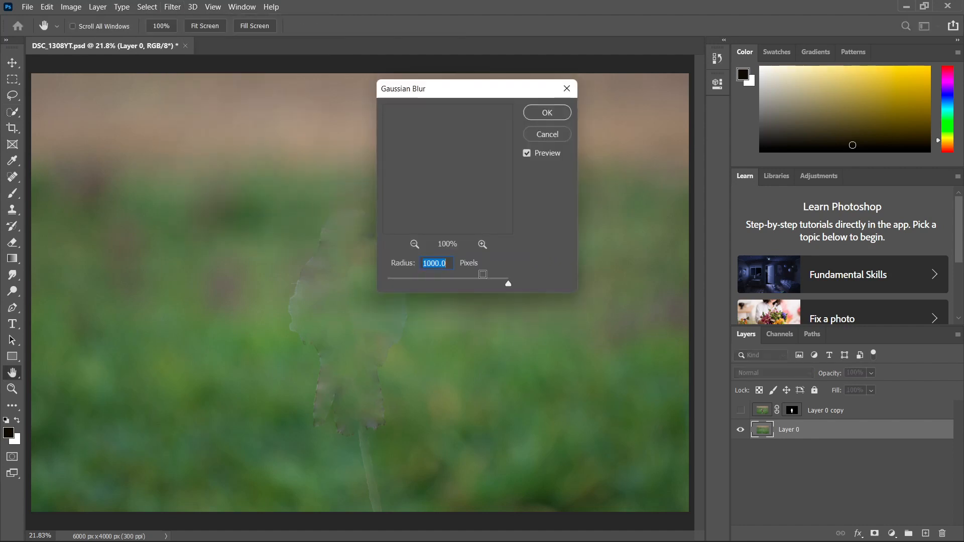
left_click(414, 280)
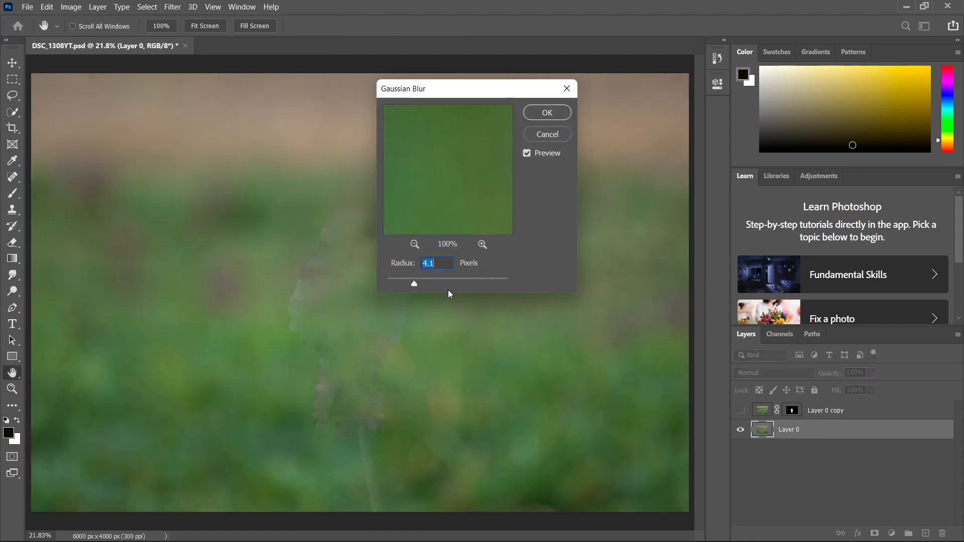
left_click(431, 284)
type("20")
key("BackSpace")
key("BackSpace")
type("150")
left_click(559, 114)
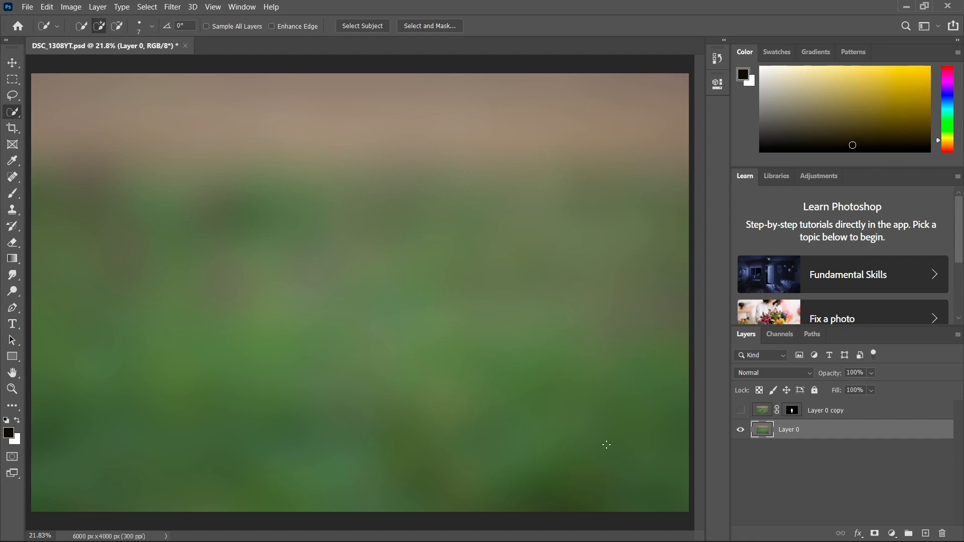
left_click(741, 411)
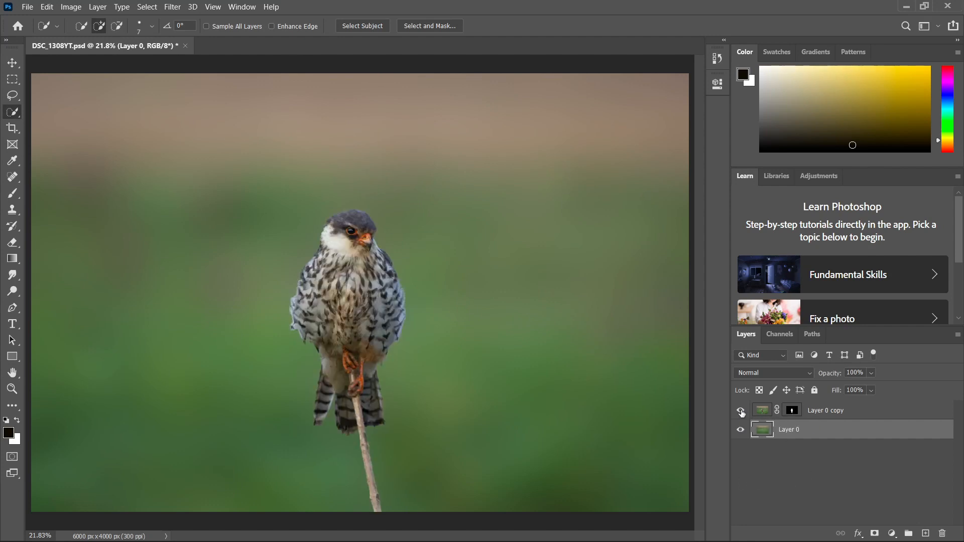